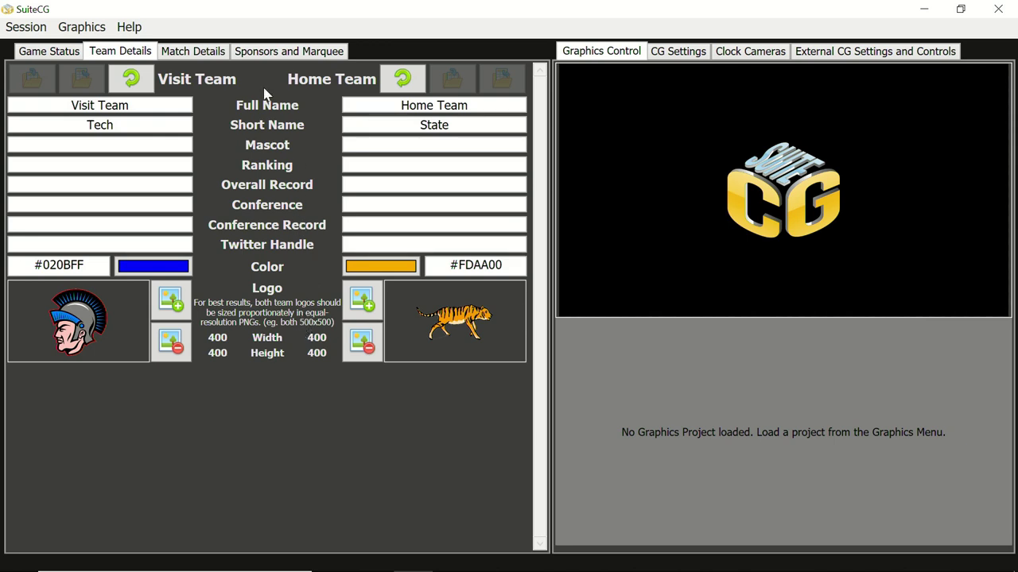
Step: Load baseball_scorebug.bsb from the MultiSport Scoreboard Projects folder as the graphics project
click(294, 57)
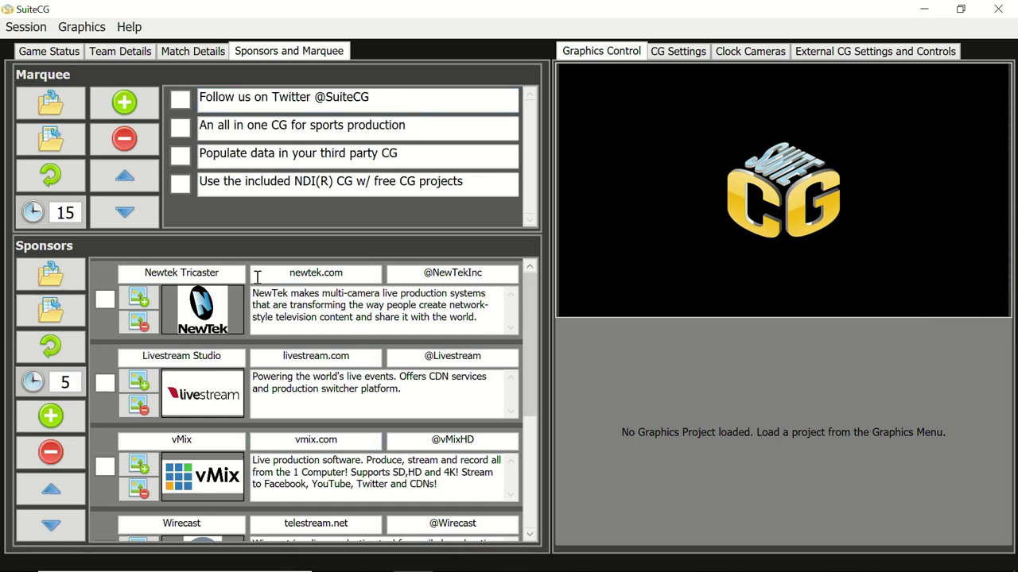
click(114, 58)
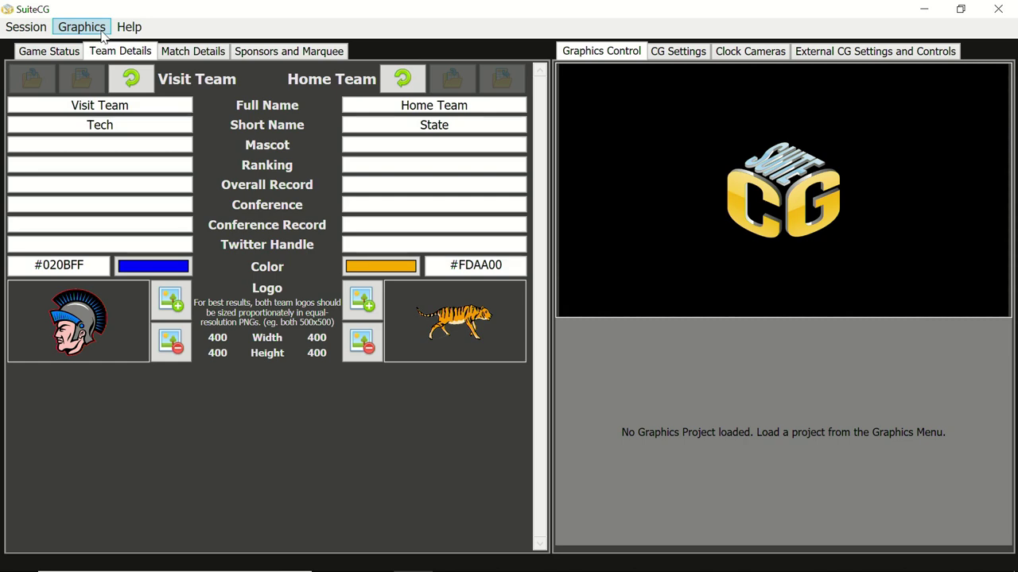
click(102, 33)
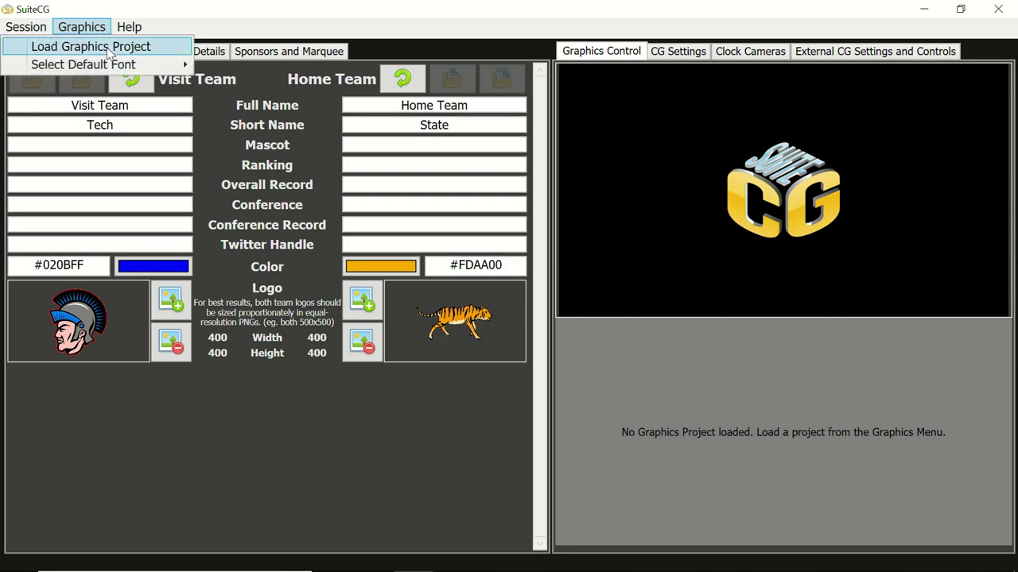
click(109, 47)
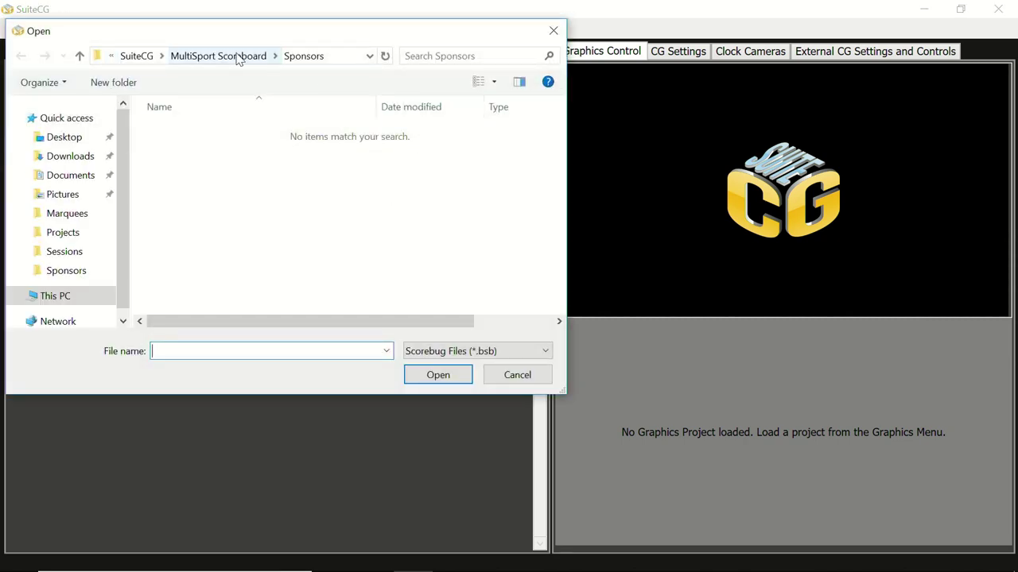
click(237, 56)
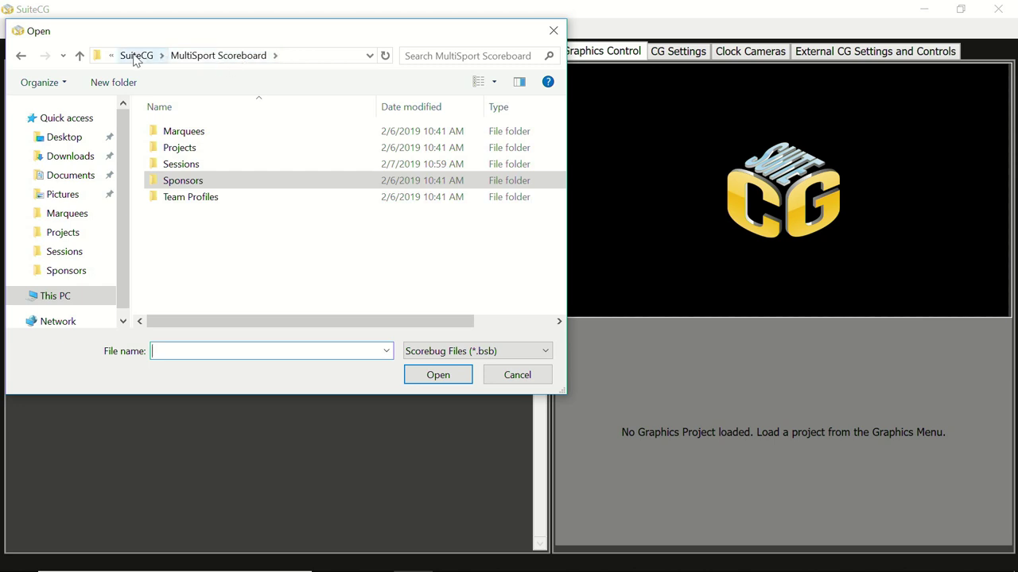
click(310, 56)
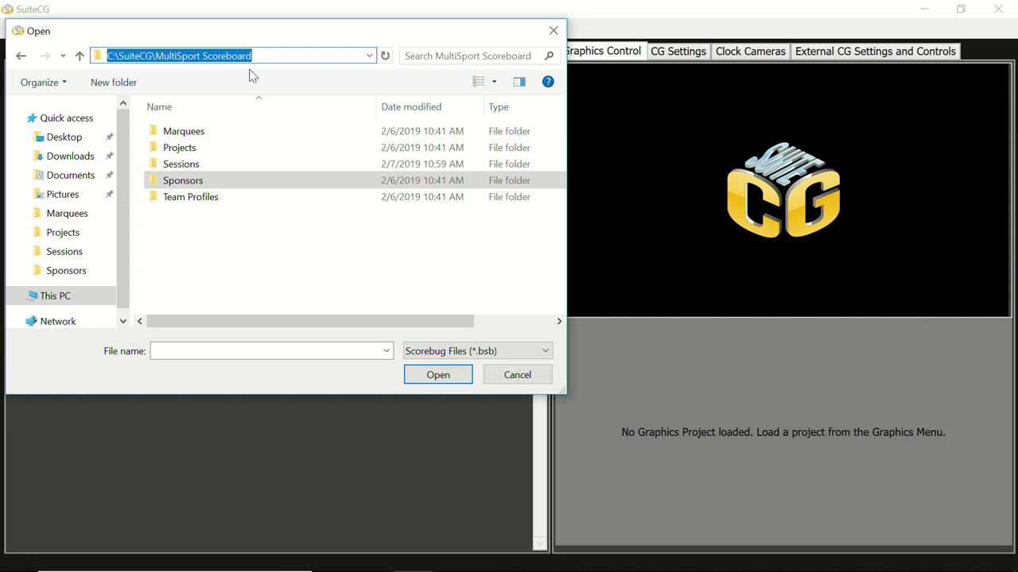
click(177, 217)
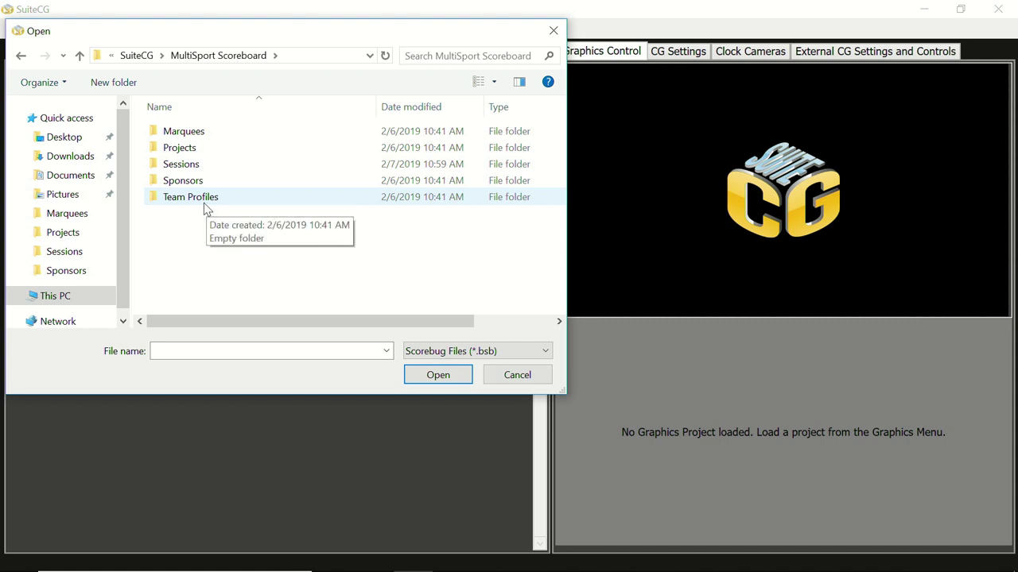
double_click(194, 148)
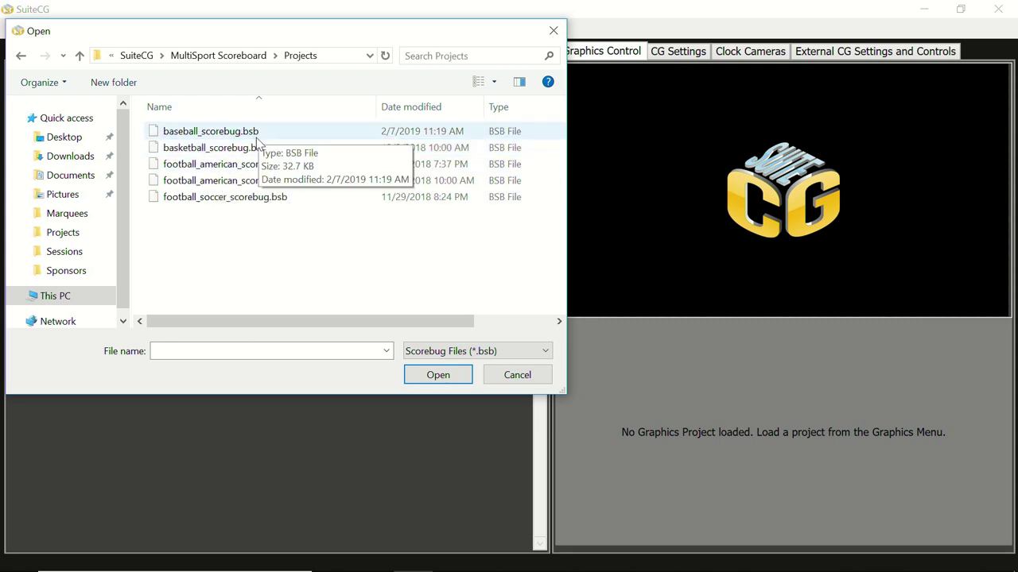
click(210, 136)
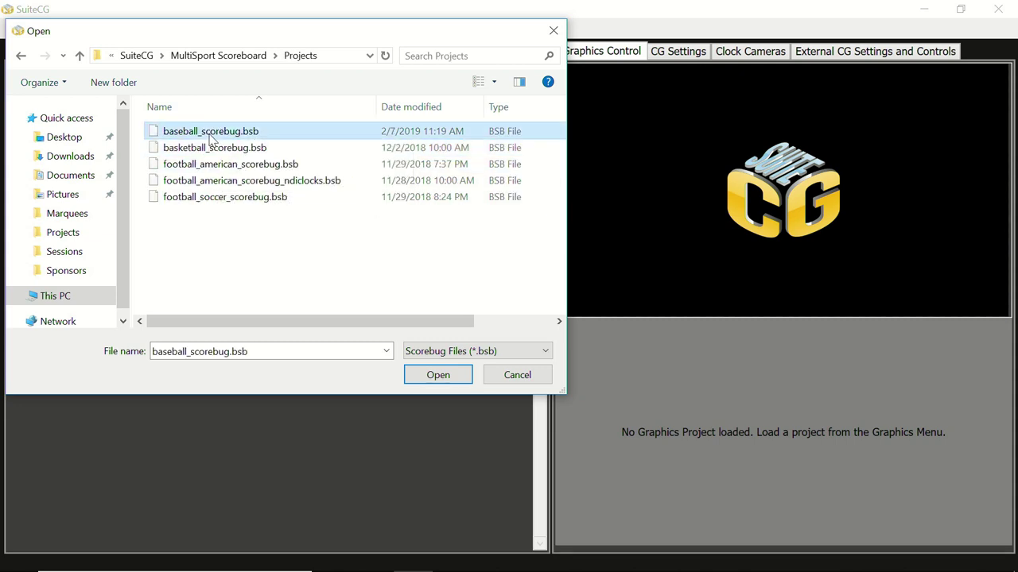
double_click(211, 135)
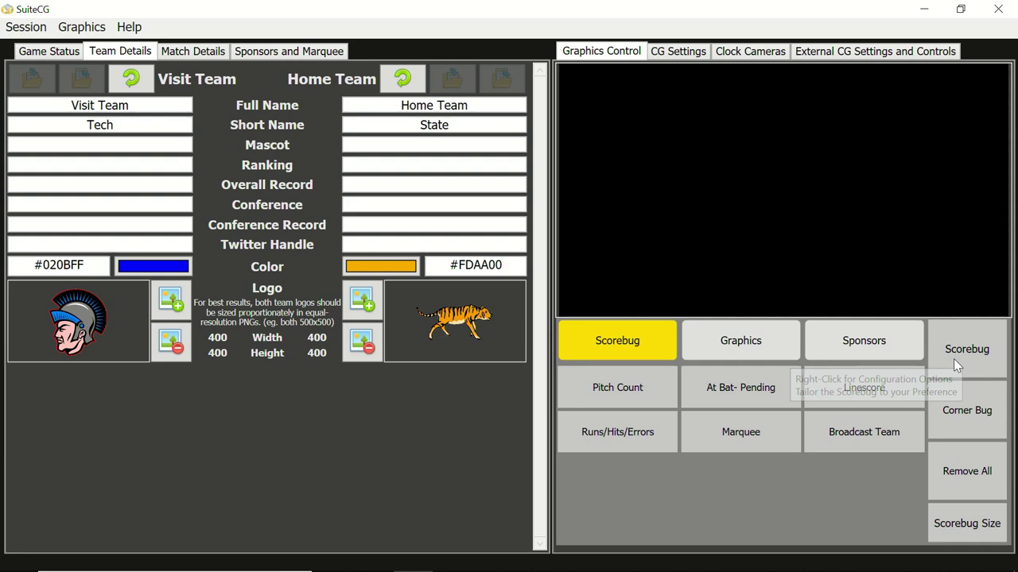
Step: Air the Tech–State scorebug, start the sponsor carousel and marquee, and show the marquee line
click(954, 360)
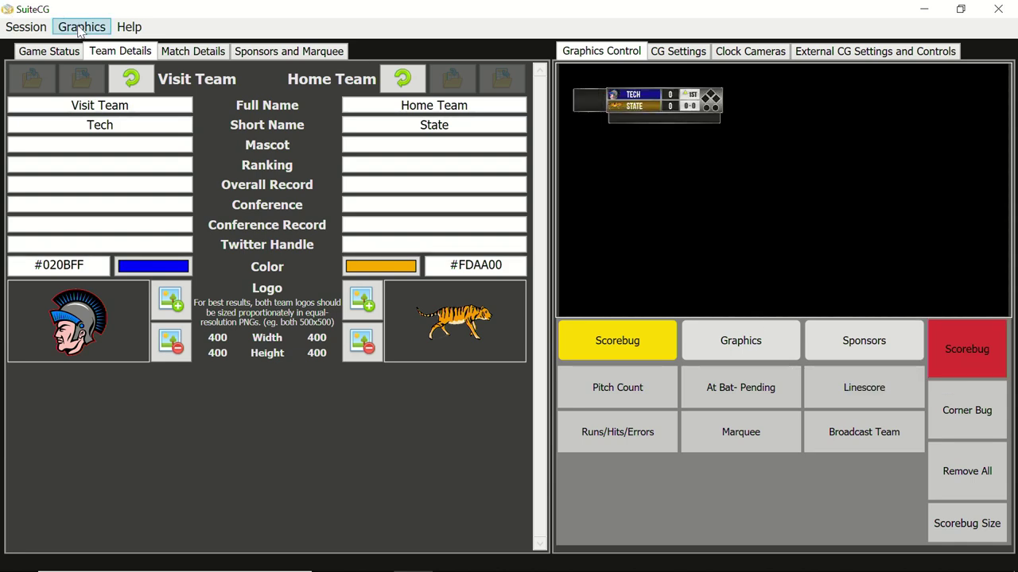
click(62, 52)
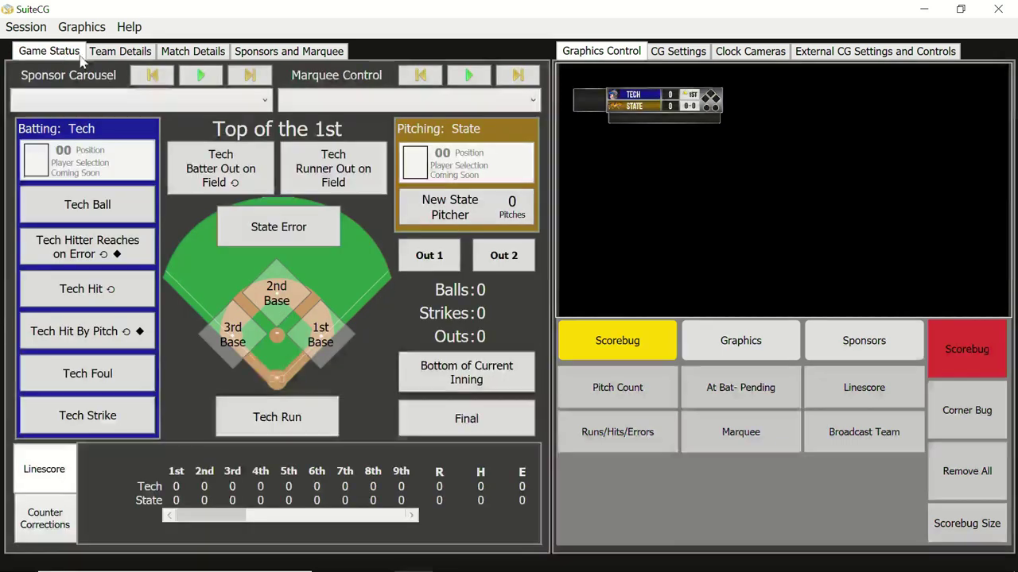
click(248, 76)
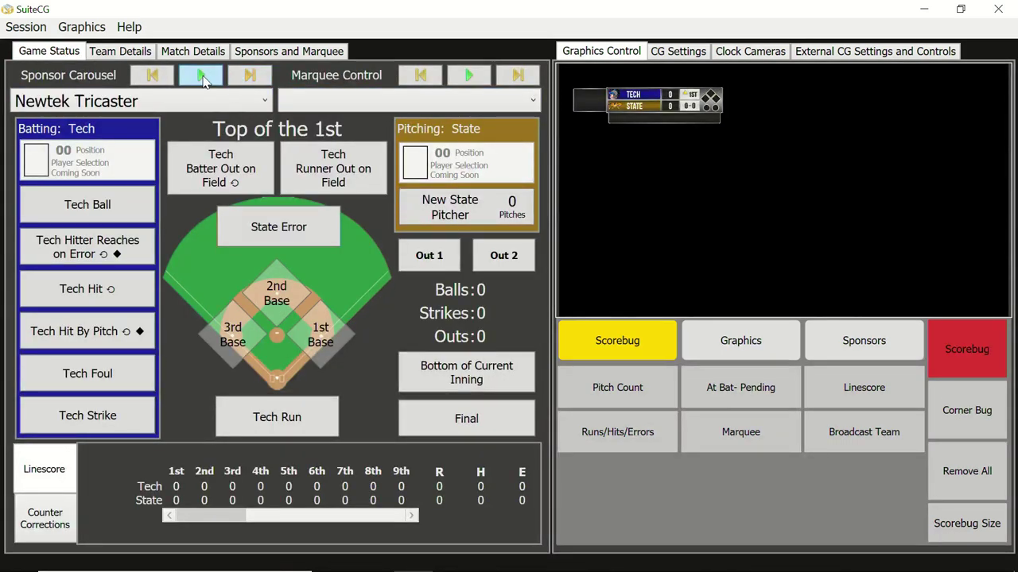
click(203, 80)
click(518, 76)
click(470, 77)
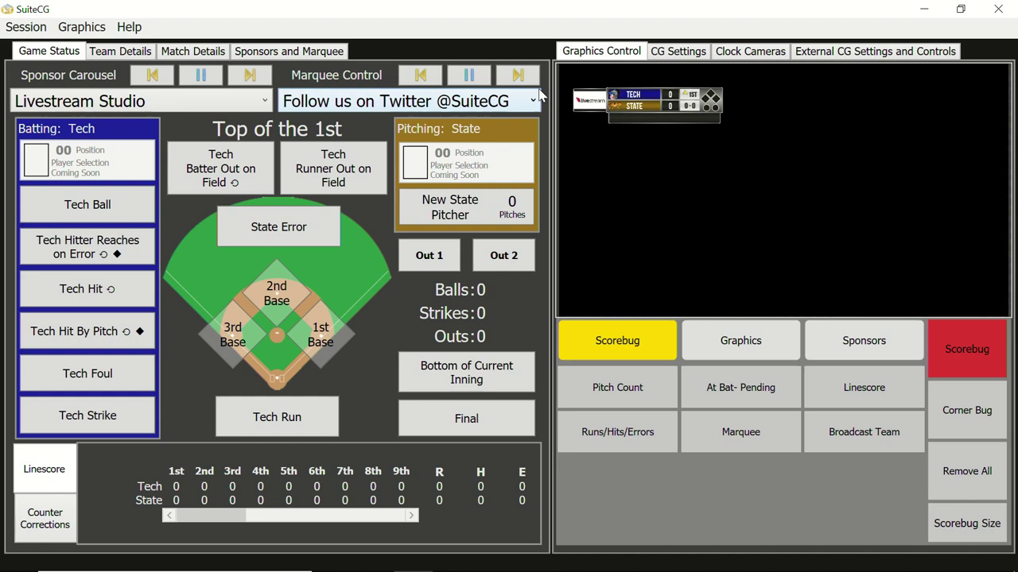
click(736, 431)
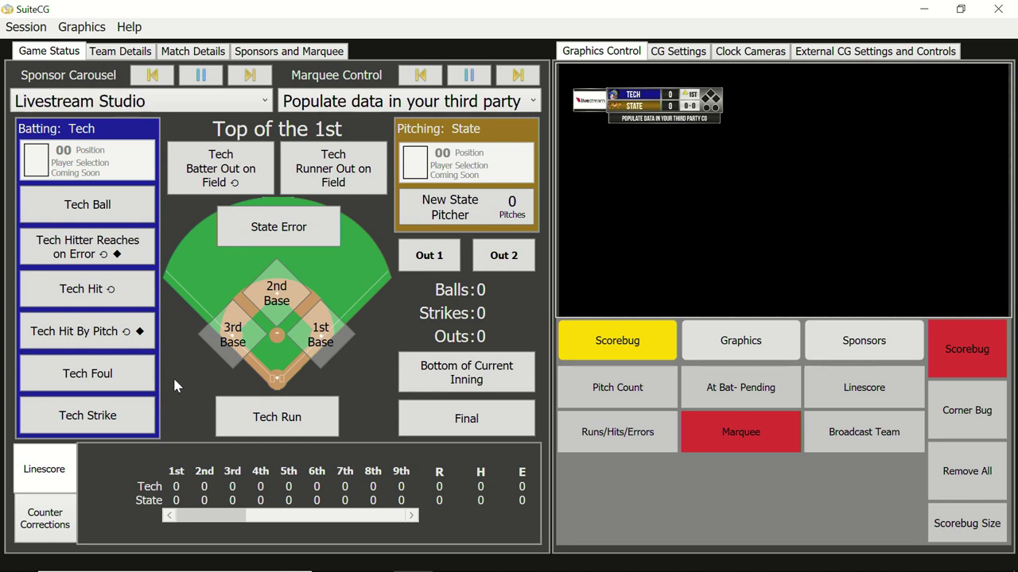
Step: Log three Tech balls for a 3–0 count, State's pitcher at 3 pitches
click(133, 206)
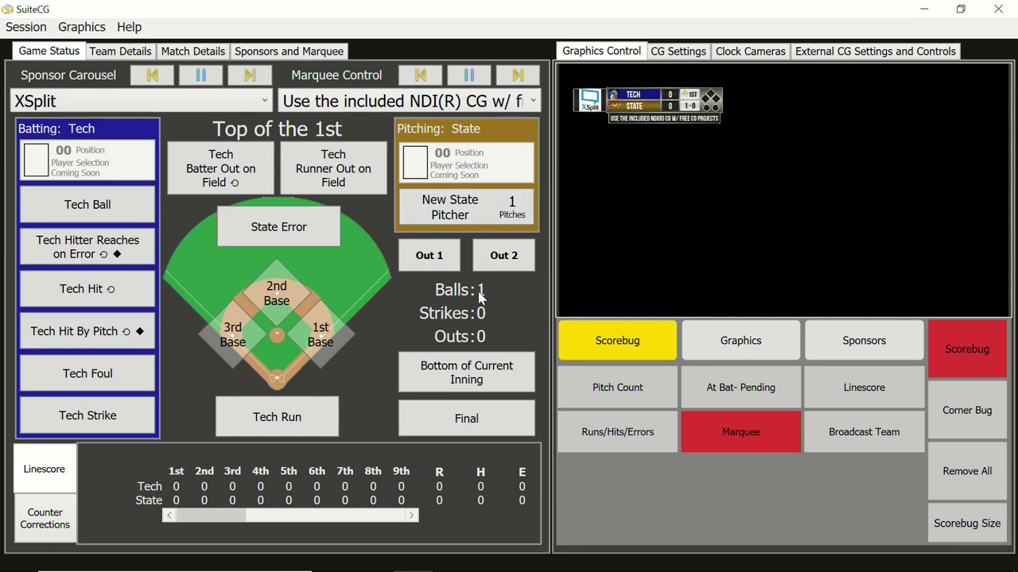
click(132, 216)
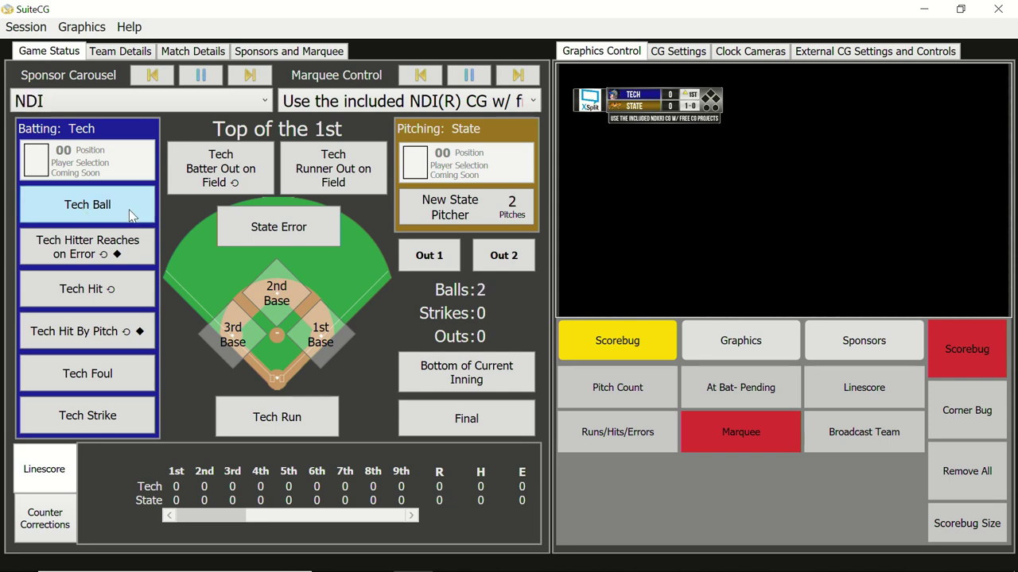
click(132, 215)
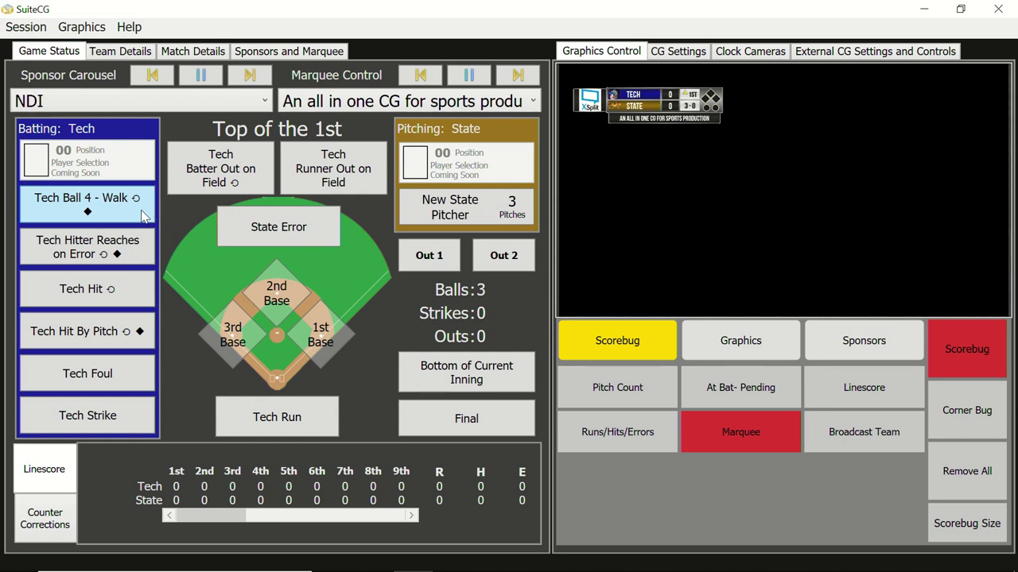
Step: Walk the Tech batter to 1st on ball four, then record a Tech hit
click(127, 219)
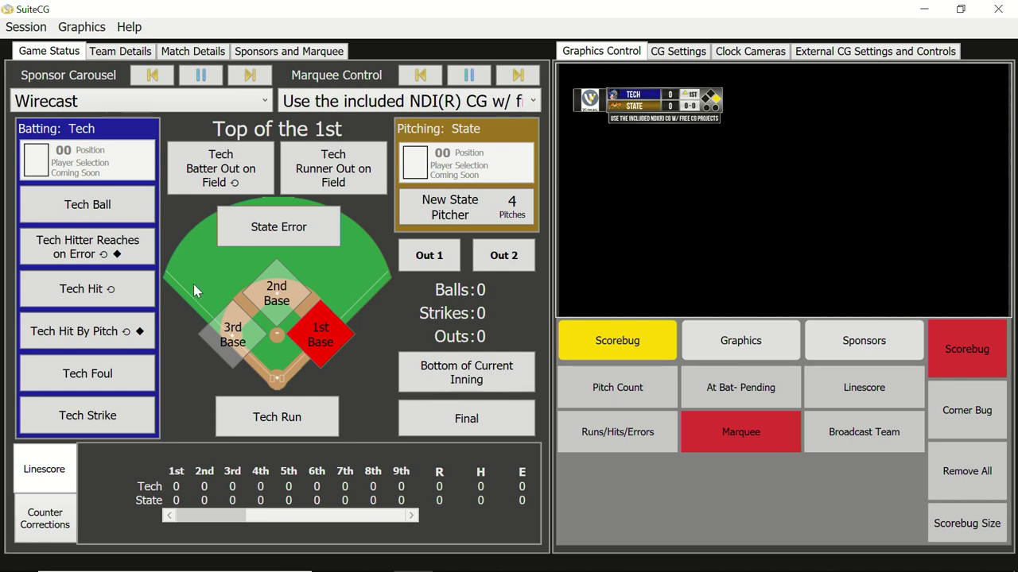
click(140, 302)
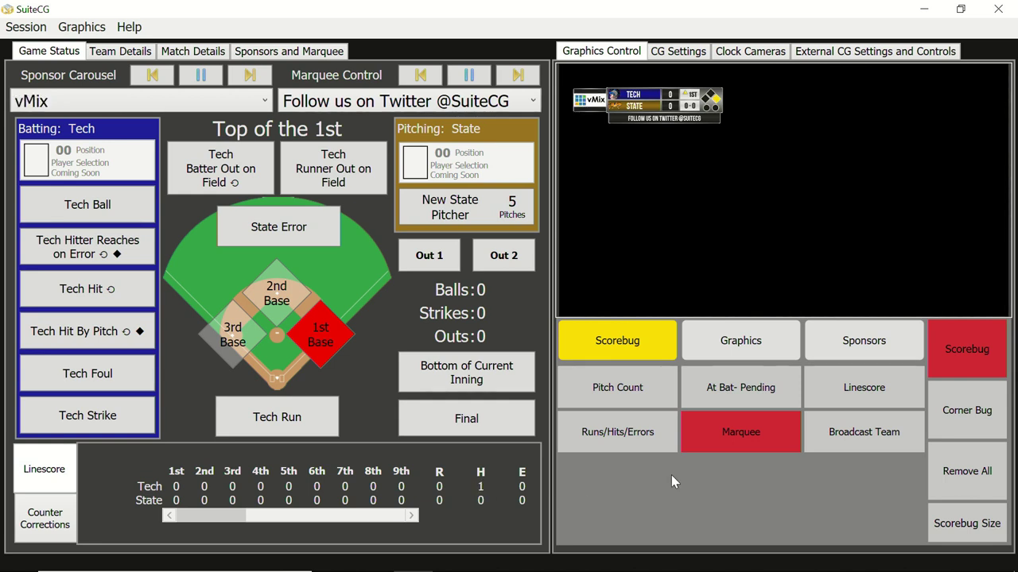
Step: Charge State with an error around a Runs/Hits/Errors display, then log two balls for 2–0
click(621, 441)
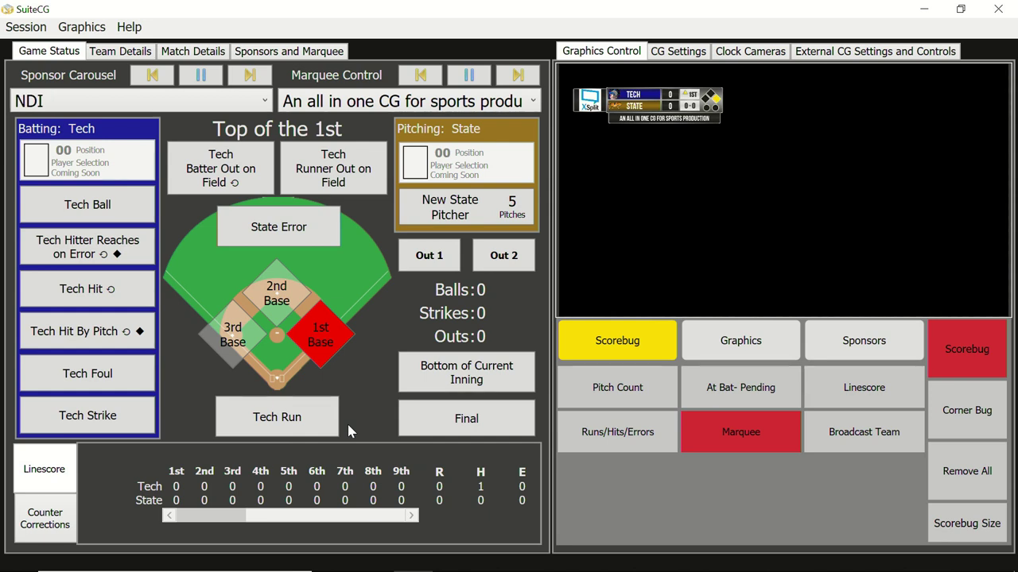
click(281, 230)
click(620, 428)
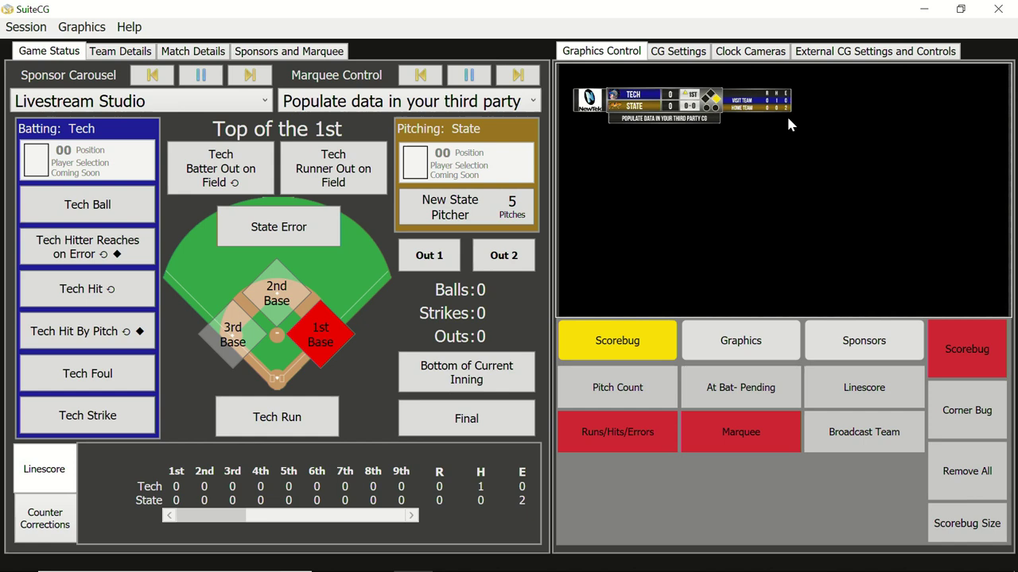
click(127, 212)
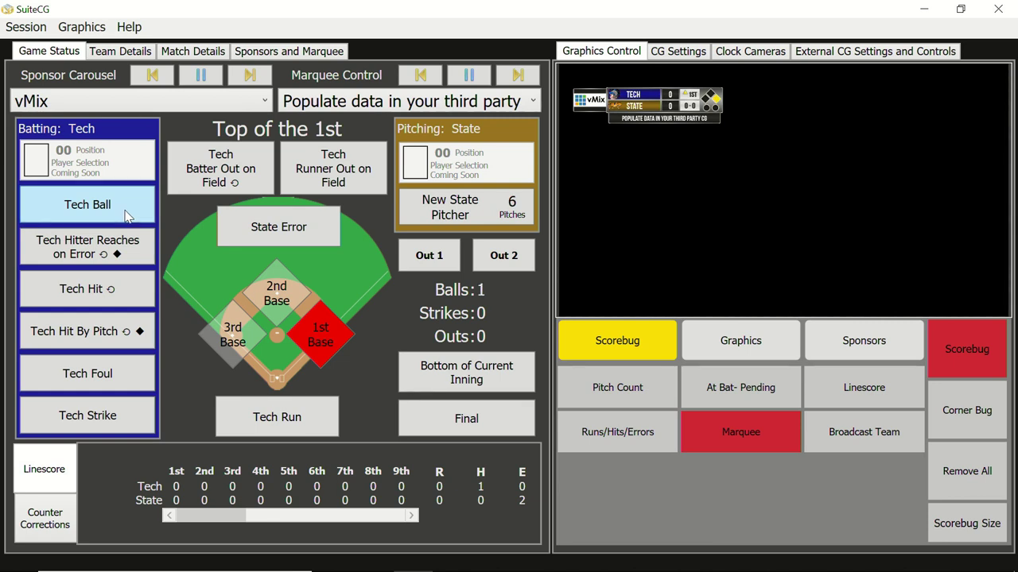
click(125, 214)
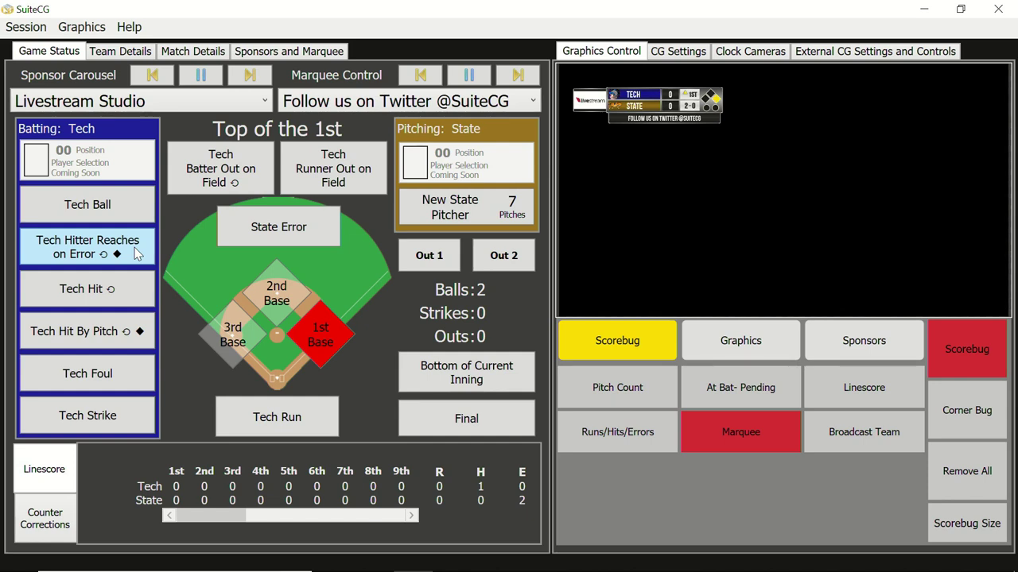
Step: Record the Tech batter reaching on State's third error and advance the runner to 2nd
click(135, 254)
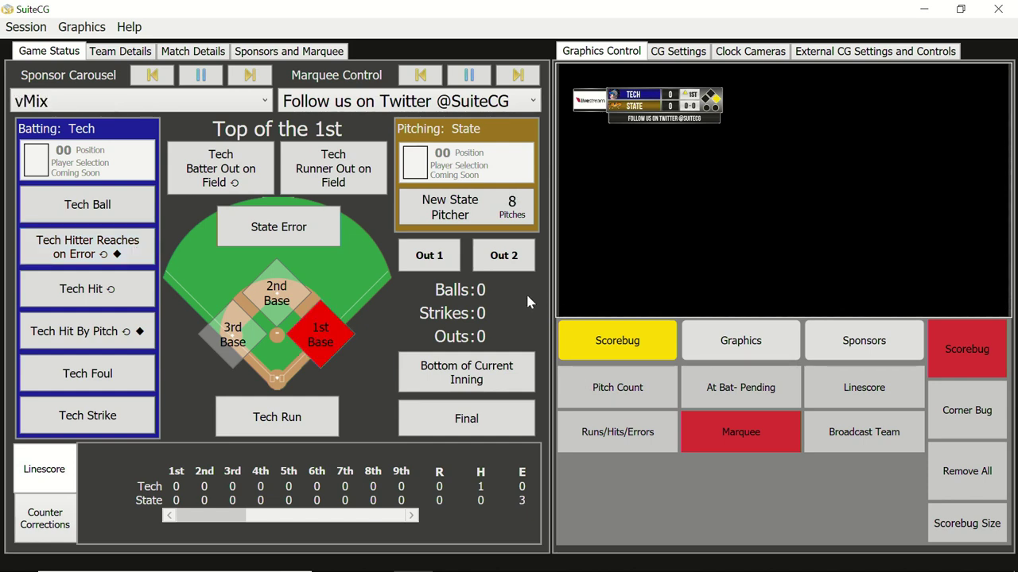
click(318, 354)
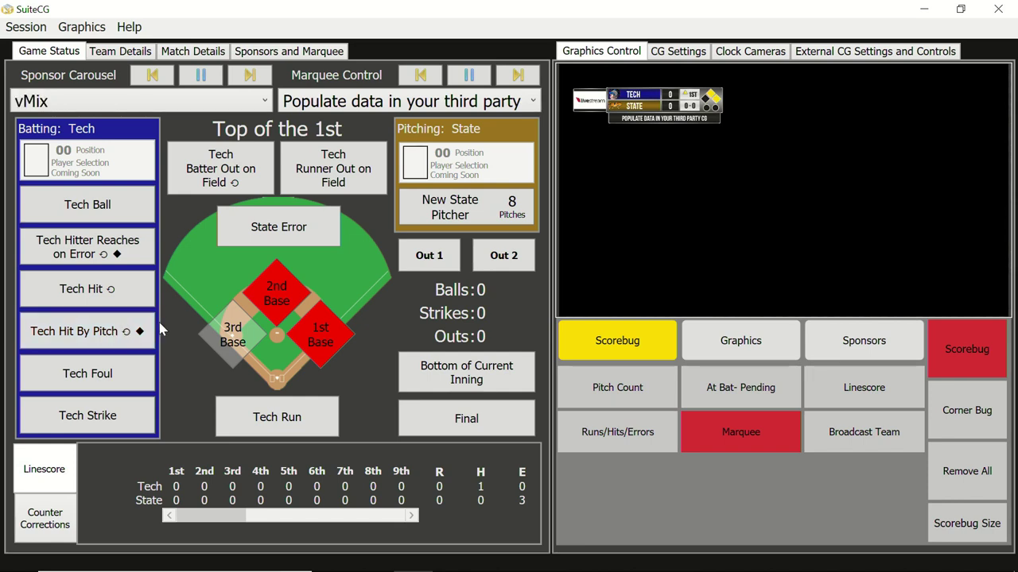
Step: Put a runner on 1st and log two fouls plus three two-strike fouls for 0–2, 13 pitches
click(349, 343)
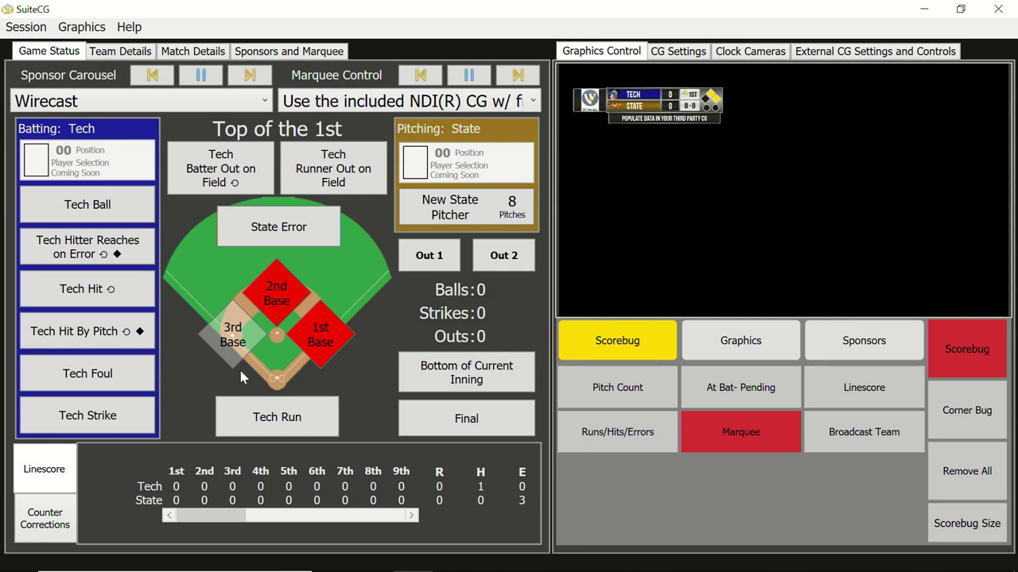
click(135, 379)
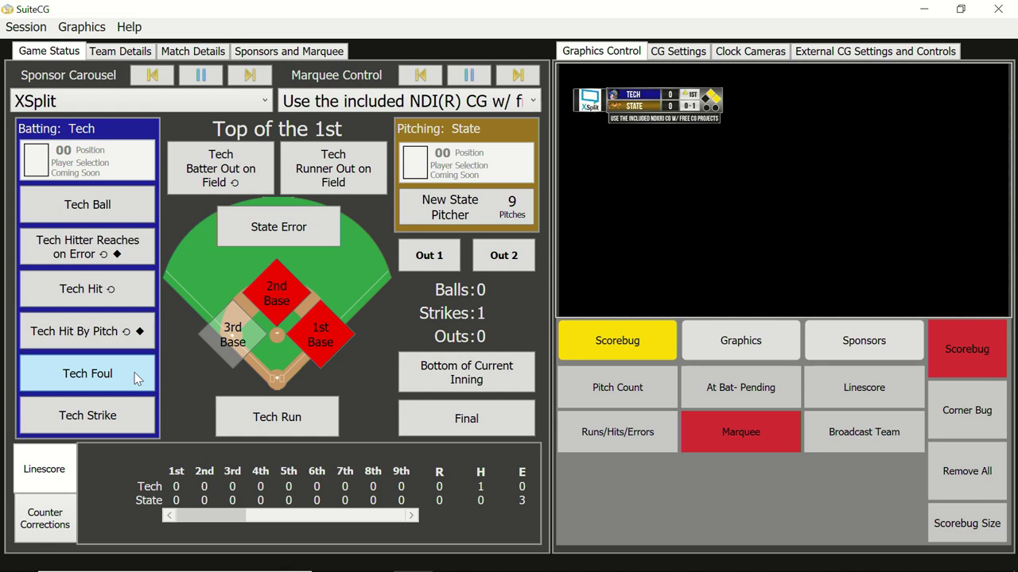
click(125, 373)
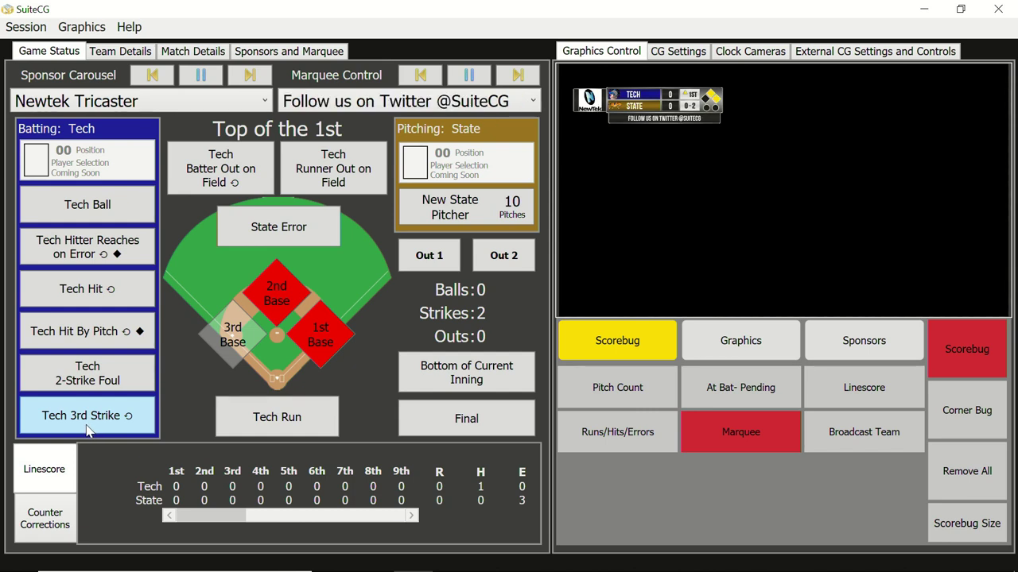
click(121, 378)
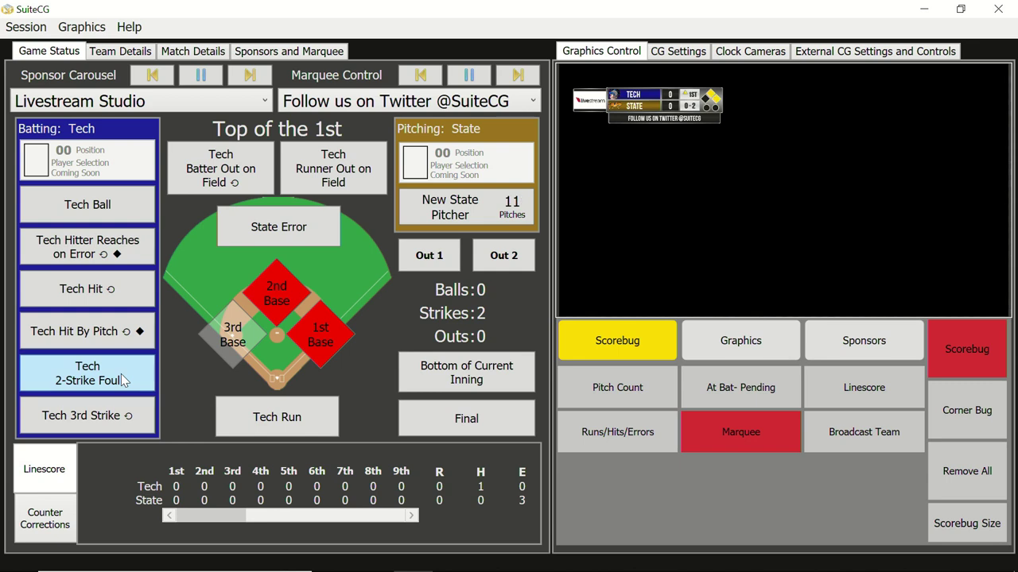
click(122, 377)
click(122, 377)
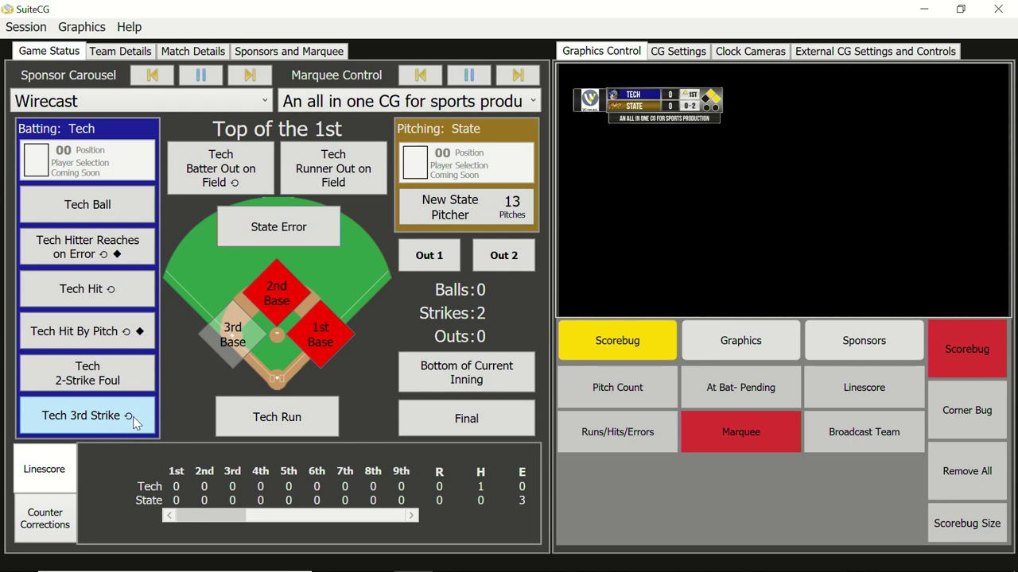
Step: Record the Tech 3rd-strike strikeout as out 1, re-toggling the Out 1 marker, 14 pitches
click(98, 418)
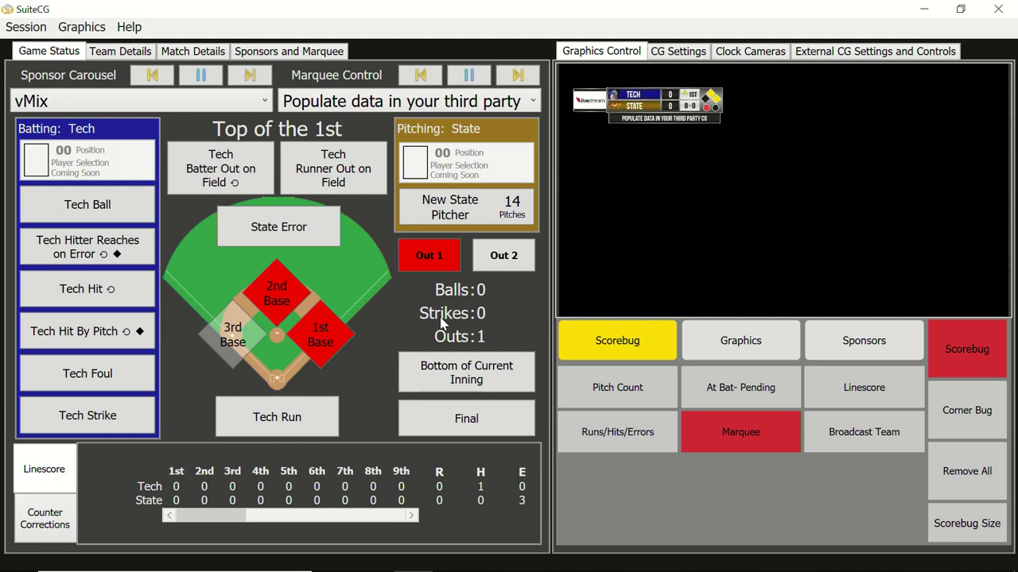
click(428, 263)
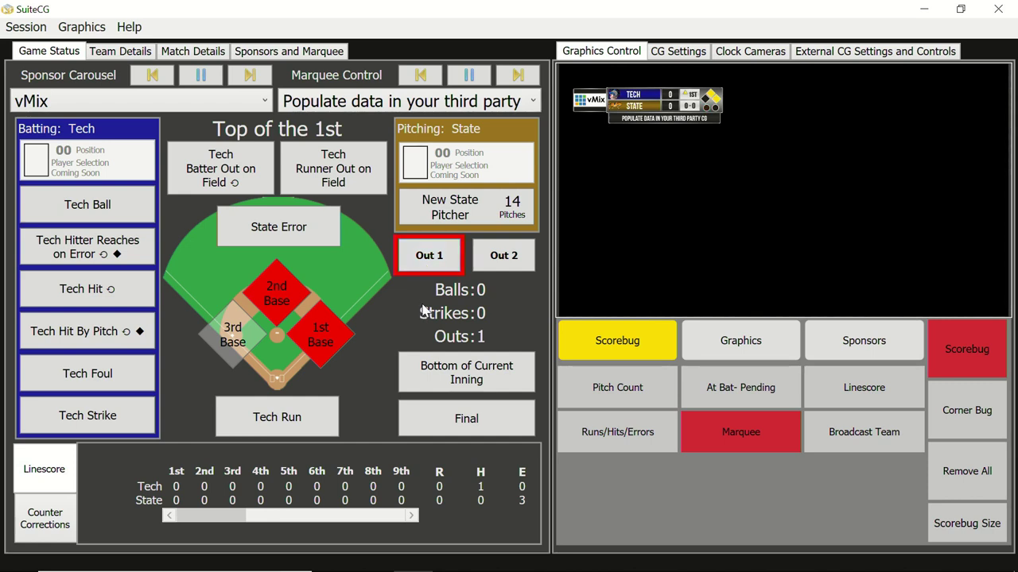
click(443, 266)
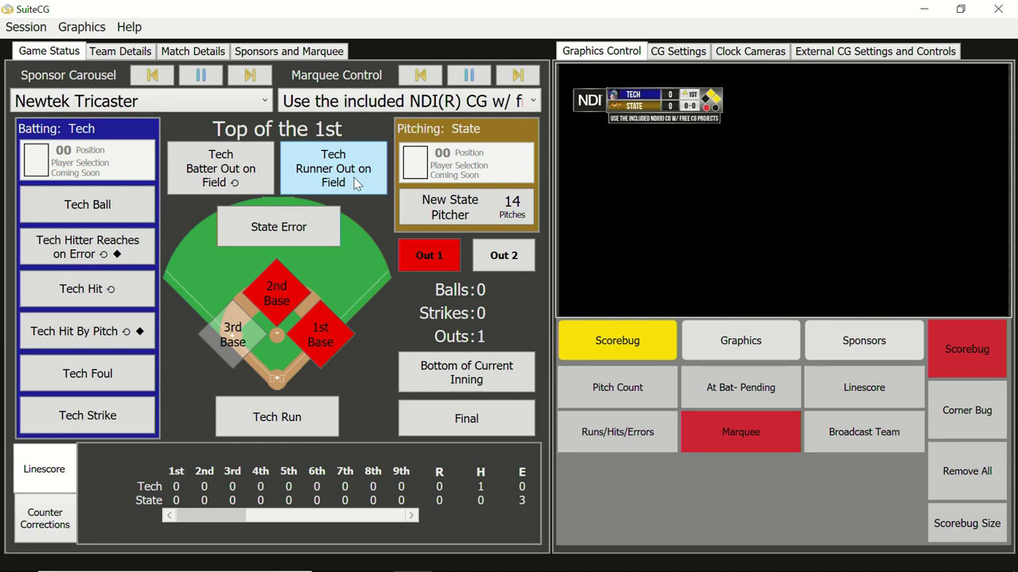
Step: Mark Out 2 and clear the runner from 2nd base, leaving only 1st occupied
click(355, 182)
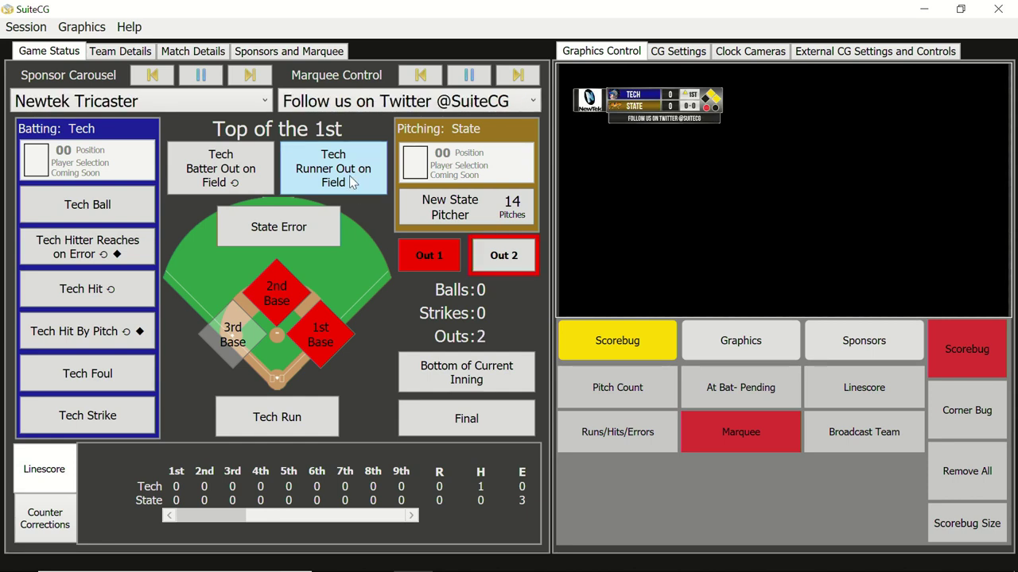
click(515, 263)
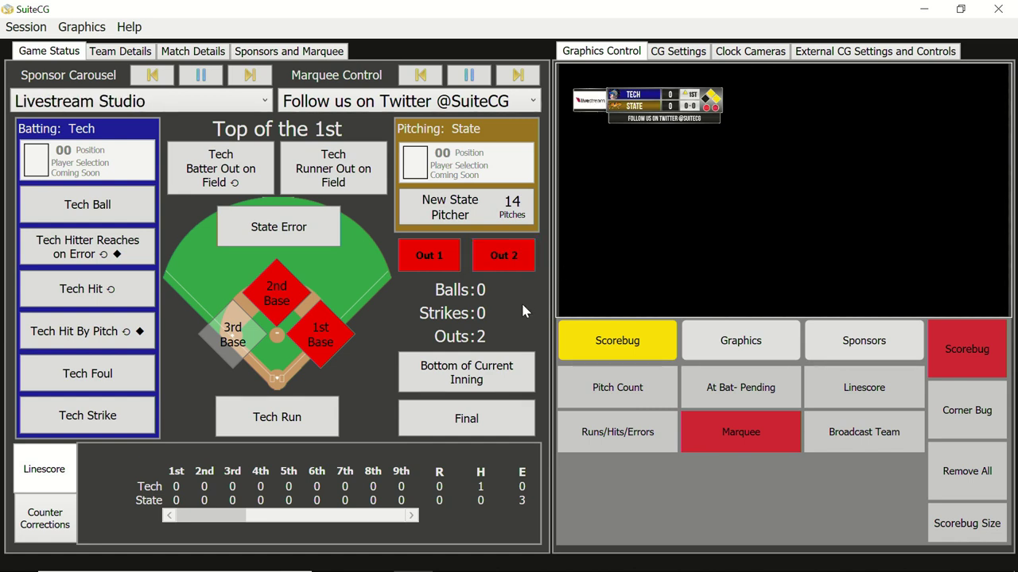
click(270, 306)
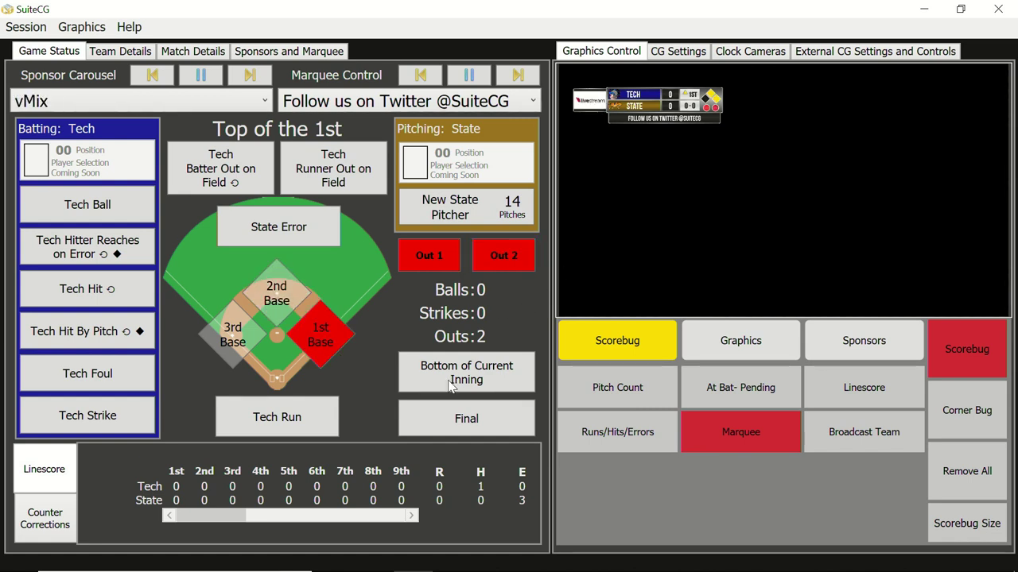
Step: Record Tech Batter Out on Field as the third out, State's pitcher at 15 pitches
click(247, 183)
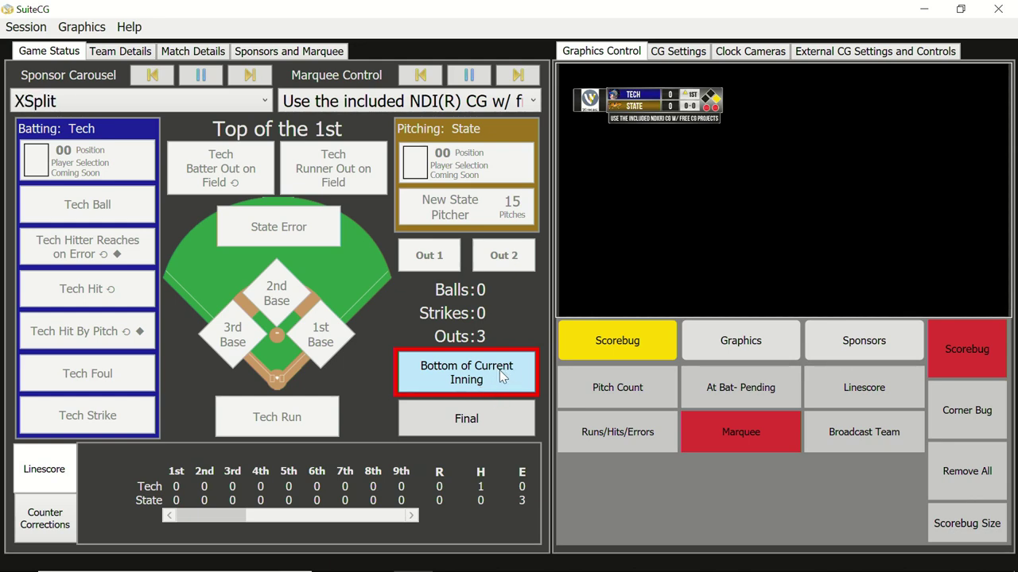
Step: Advance to the bottom of the 1st: State batting, Tech's new pitcher at 0 pitches, count 0–0
click(501, 375)
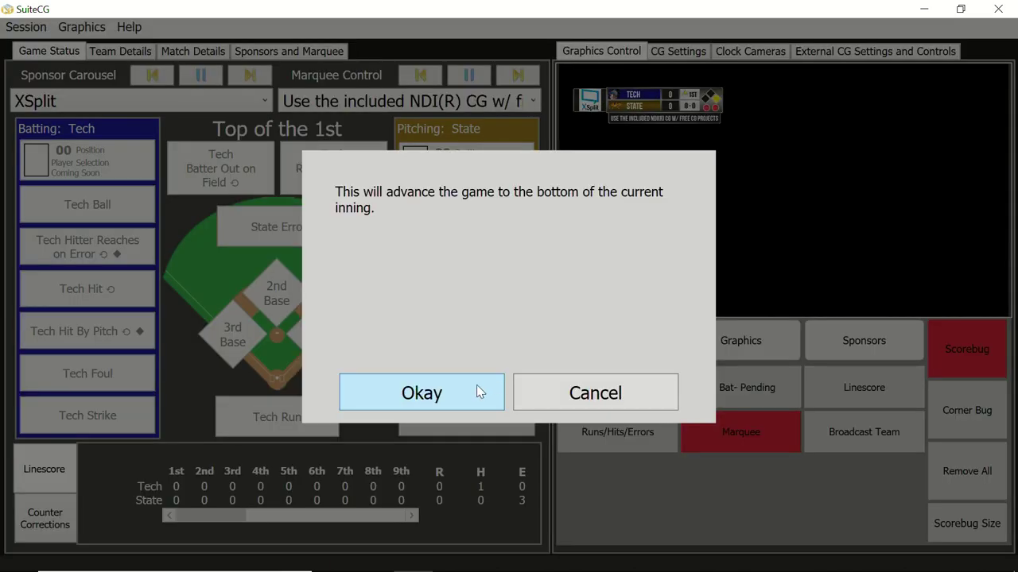
click(474, 386)
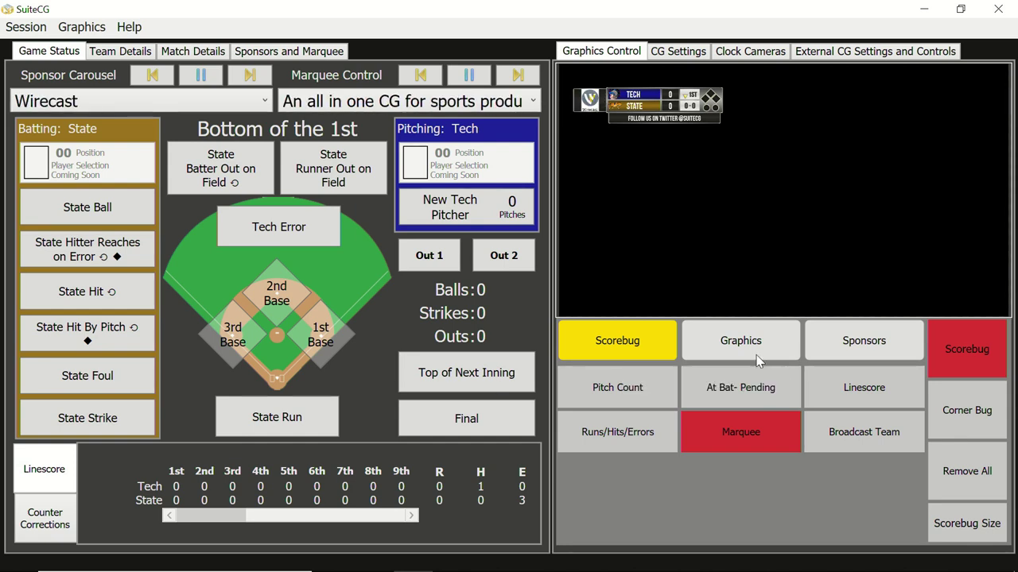
Step: Air the Linescore/Final graphic showing Tech 0-1-0, State 0-0-3 instead of the scorebug
click(848, 388)
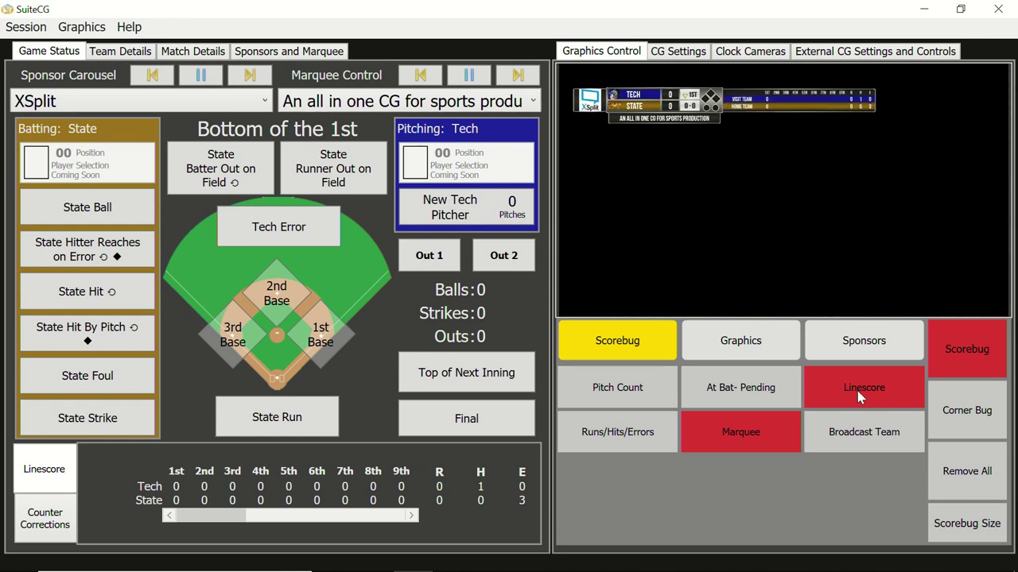
right_click(858, 390)
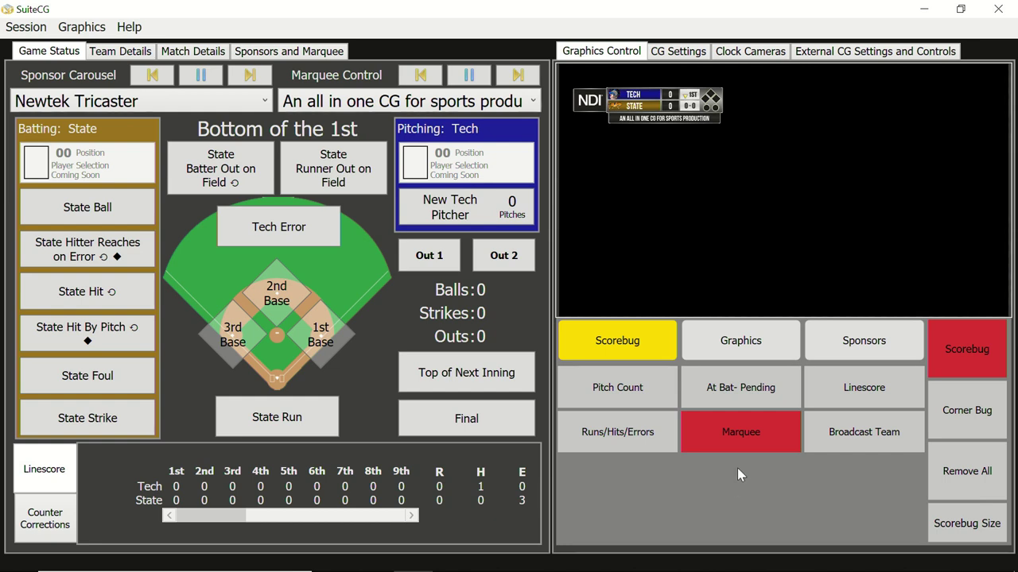
mouse_move(969, 359)
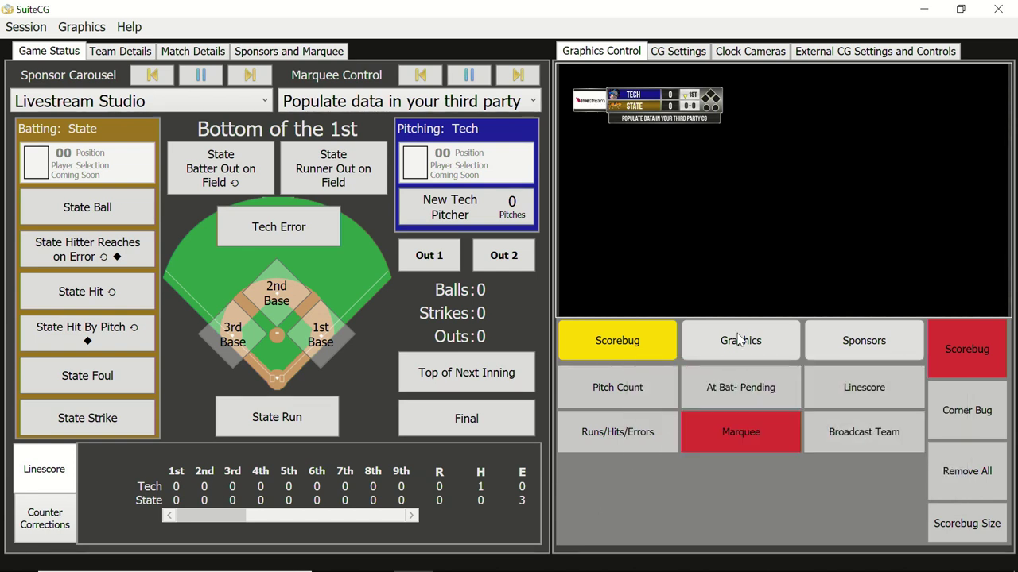
click(738, 337)
click(618, 389)
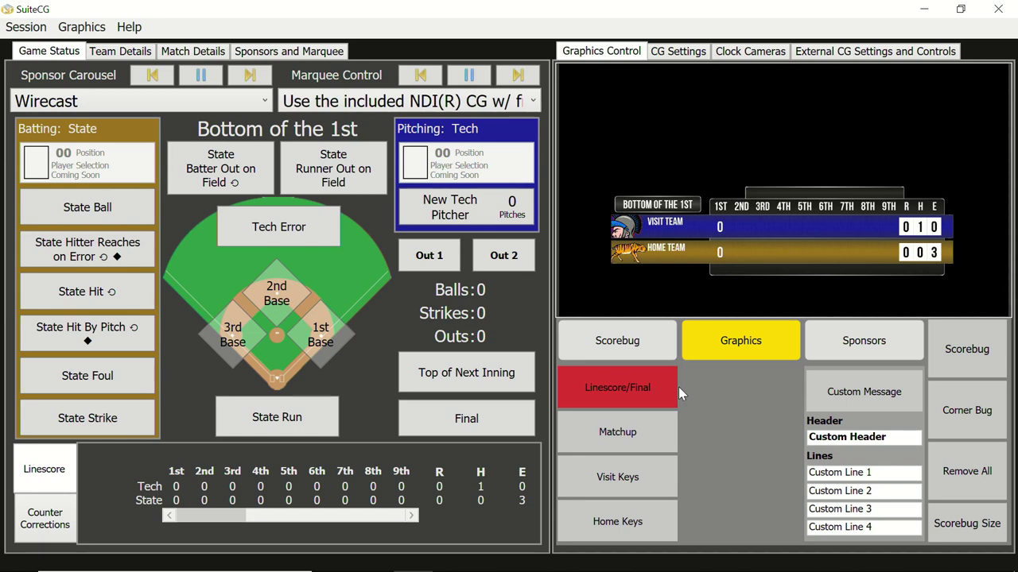
Step: Mark the game Final so the linescore header reads FINAL, then revert it to in progress
click(493, 422)
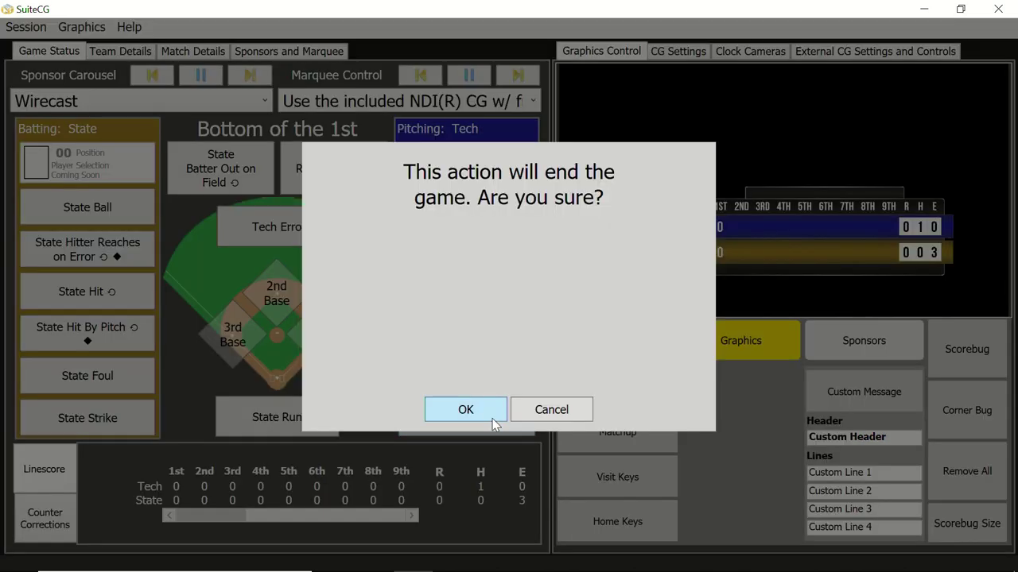
click(484, 413)
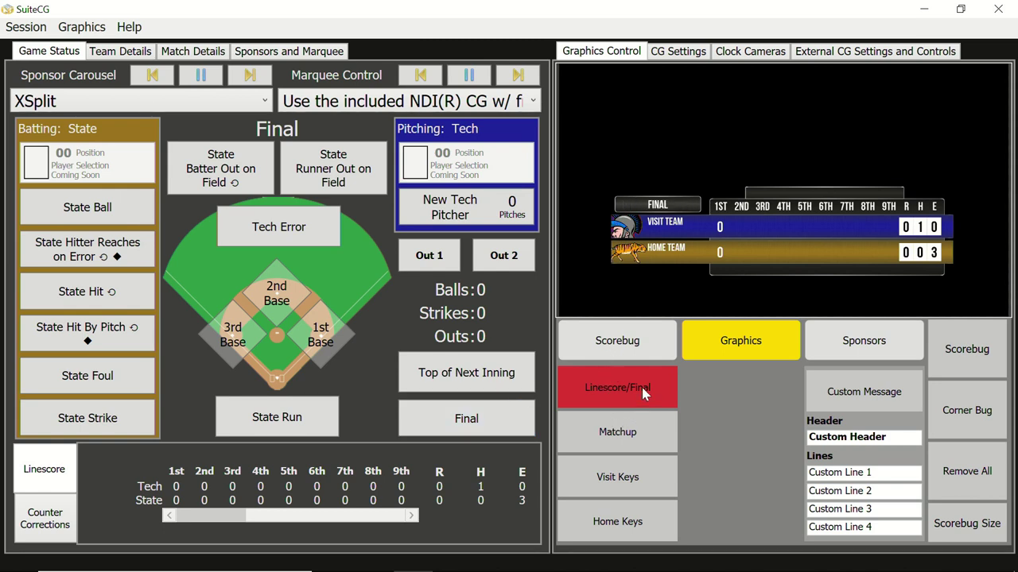
click(427, 419)
click(451, 409)
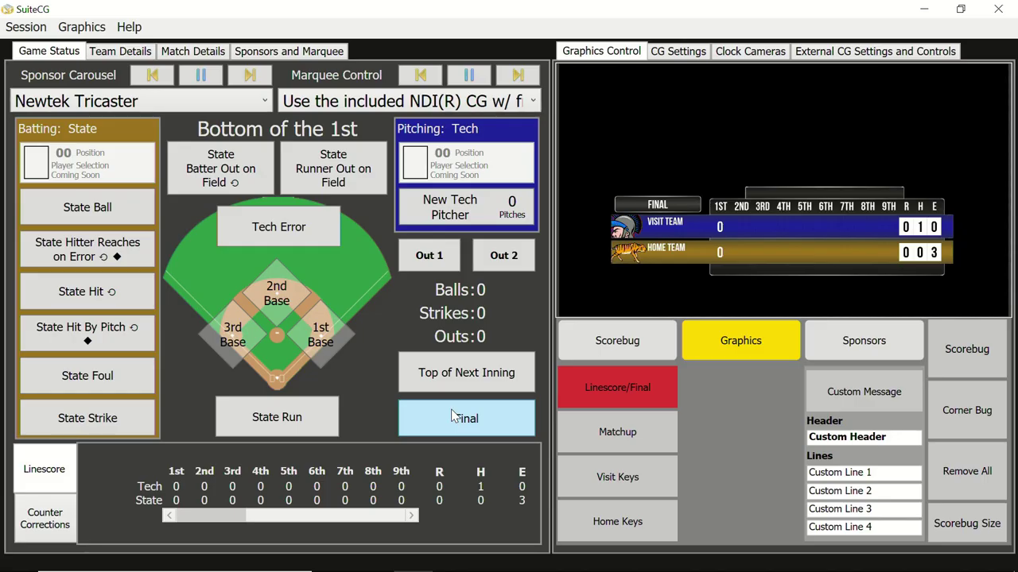